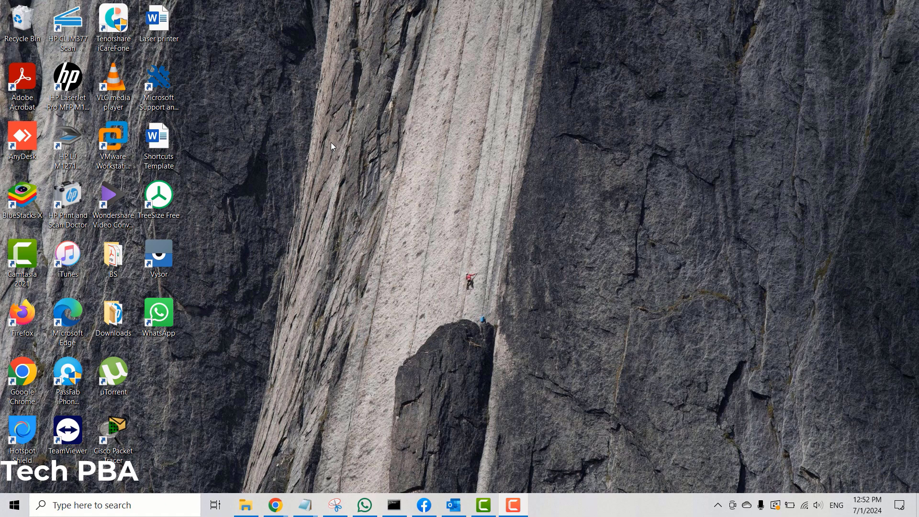
Step: Open WhatsApp from the taskbar and nudge its window slightly left
{"action": "left_click", "coordinate": [366, 505]}
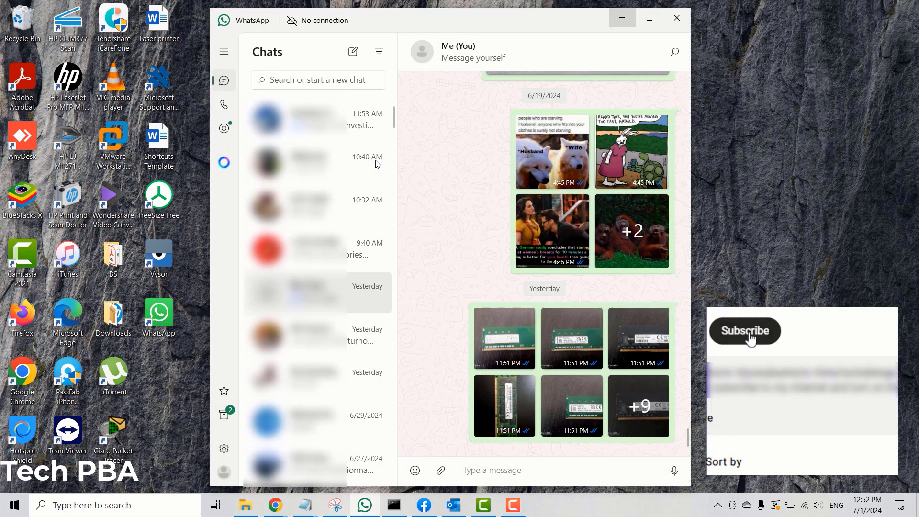
{"action": "left_click_drag", "start_coordinate": [447, 30], "coordinate": [444, 30]}
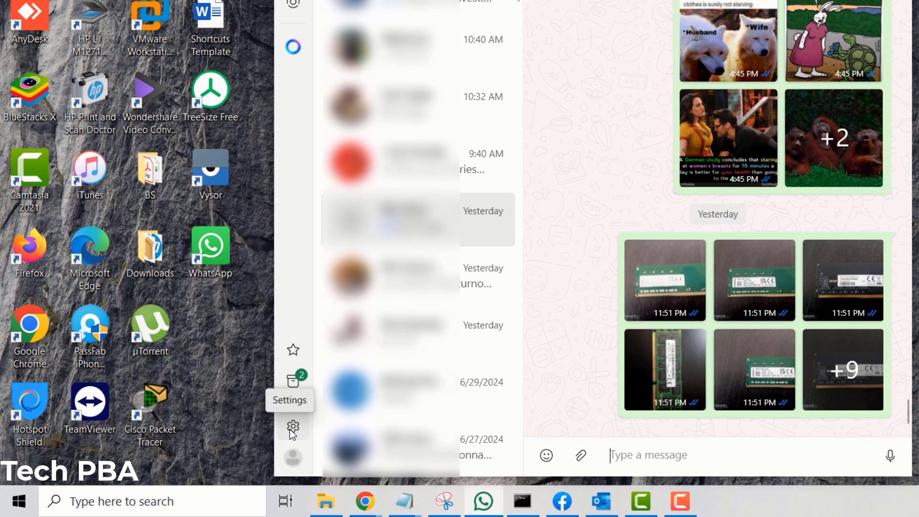
Step: Bring up WhatsApp's Profile settings page with the account name, About, phone number and Log out
{"action": "left_click", "coordinate": [293, 426]}
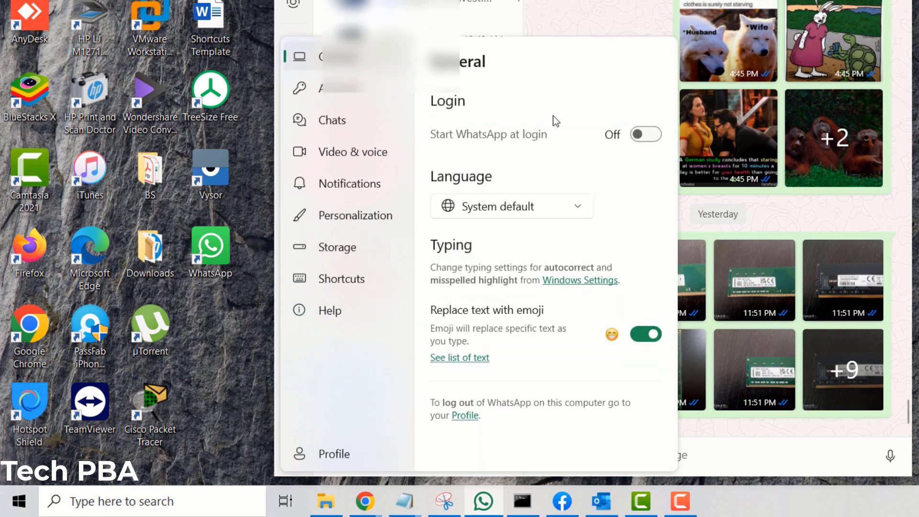
{"action": "left_click", "coordinate": [332, 455]}
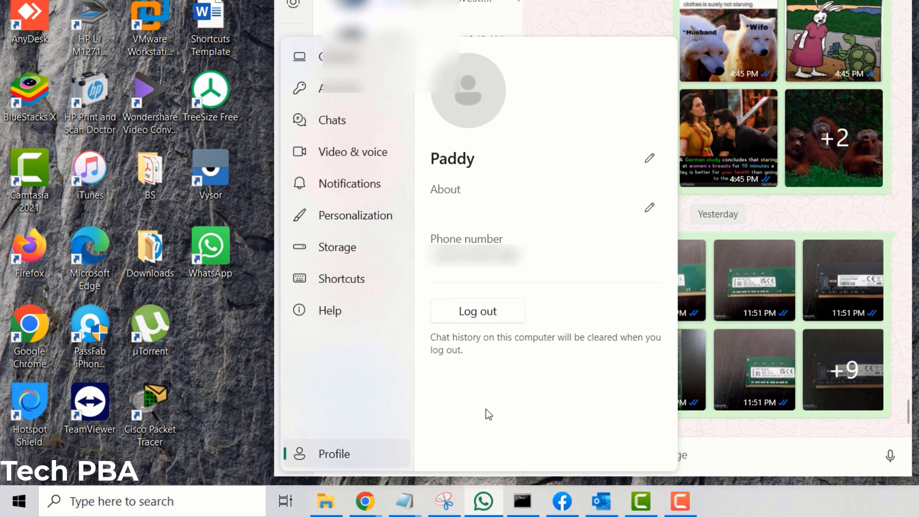
{"action": "left_click", "coordinate": [585, 4]}
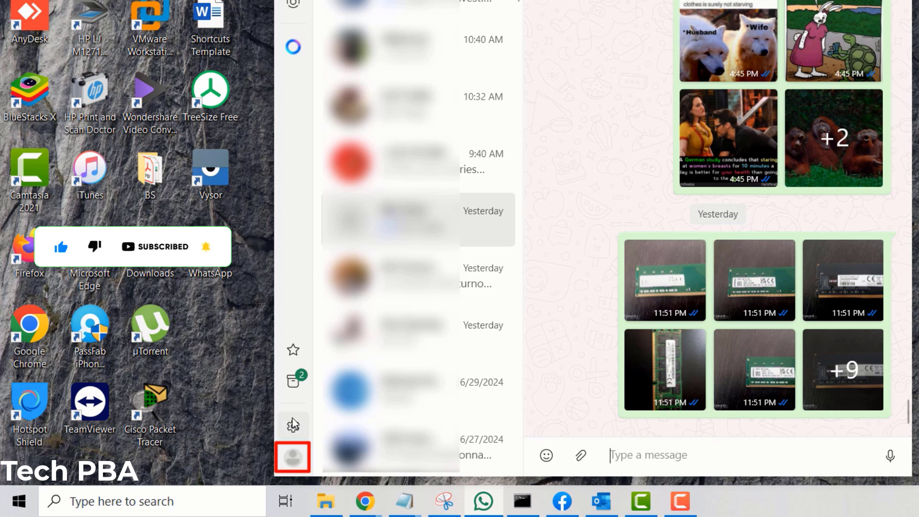
{"action": "left_click", "coordinate": [293, 458]}
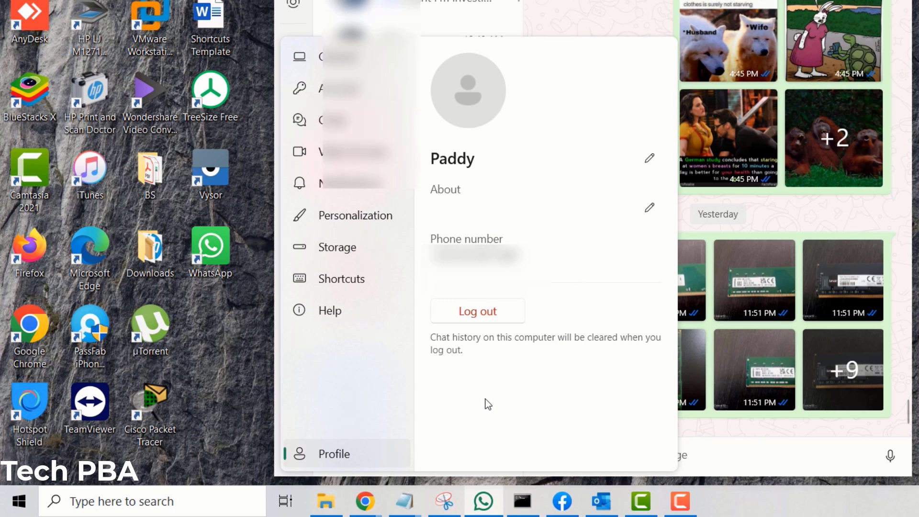
Step: Log out of WhatsApp, confirming with Yes, to reach the Welcome screen
{"action": "left_click", "coordinate": [490, 315]}
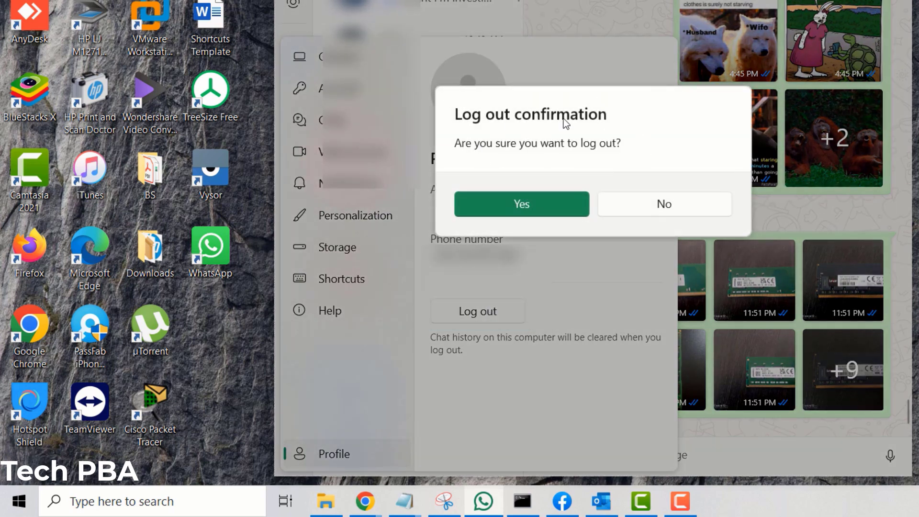
{"action": "left_click", "coordinate": [535, 204]}
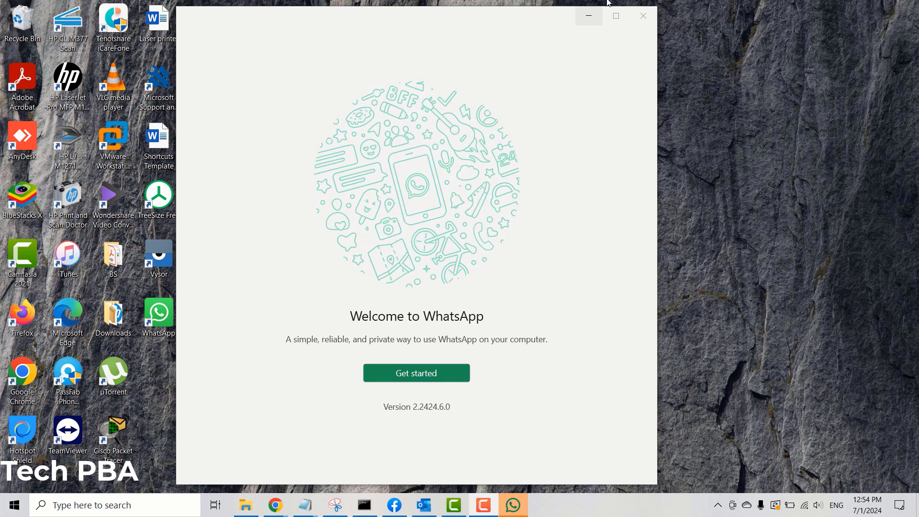
Step: Close WhatsApp, launch Facebook from the taskbar, and show its account menu
{"action": "left_click", "coordinate": [643, 17]}
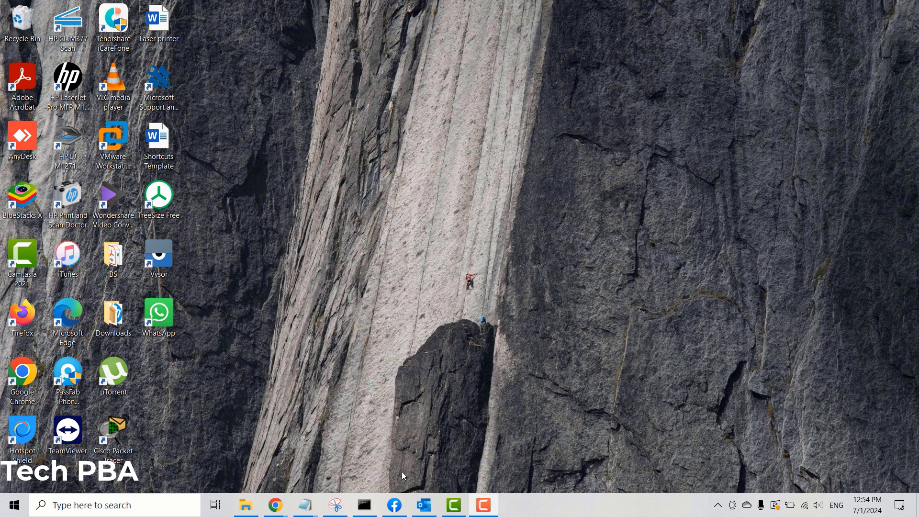
{"action": "left_click", "coordinate": [395, 512]}
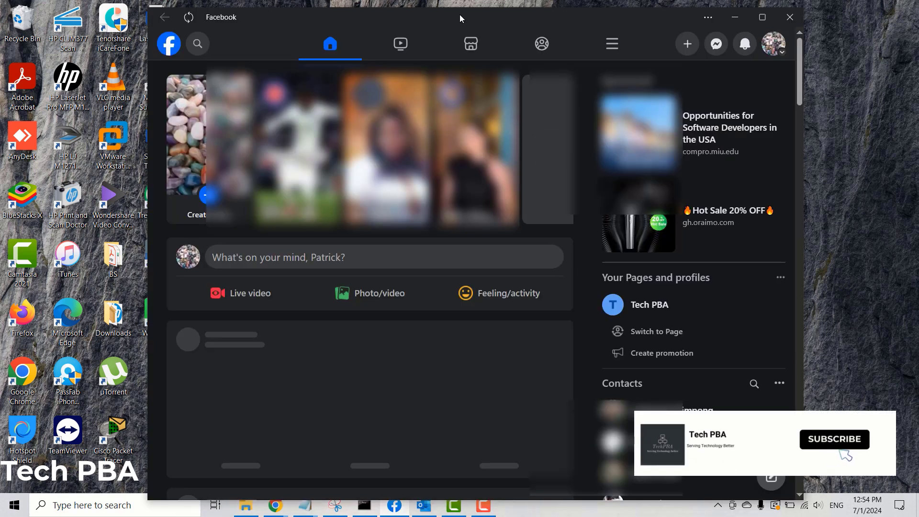
{"action": "left_click_drag", "start_coordinate": [461, 19], "coordinate": [412, 14]}
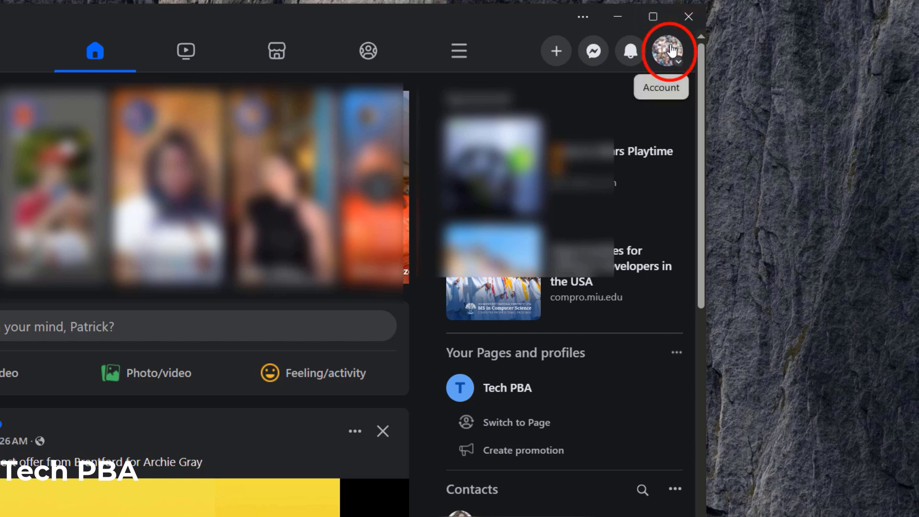
{"action": "left_click", "coordinate": [678, 63]}
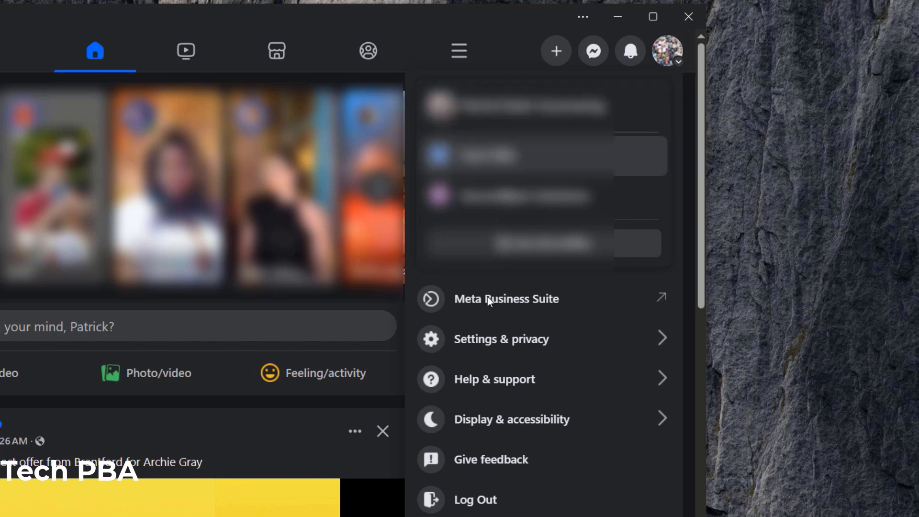
Step: Log out of Facebook and confirm in the Log out dialog
{"action": "left_click", "coordinate": [498, 502]}
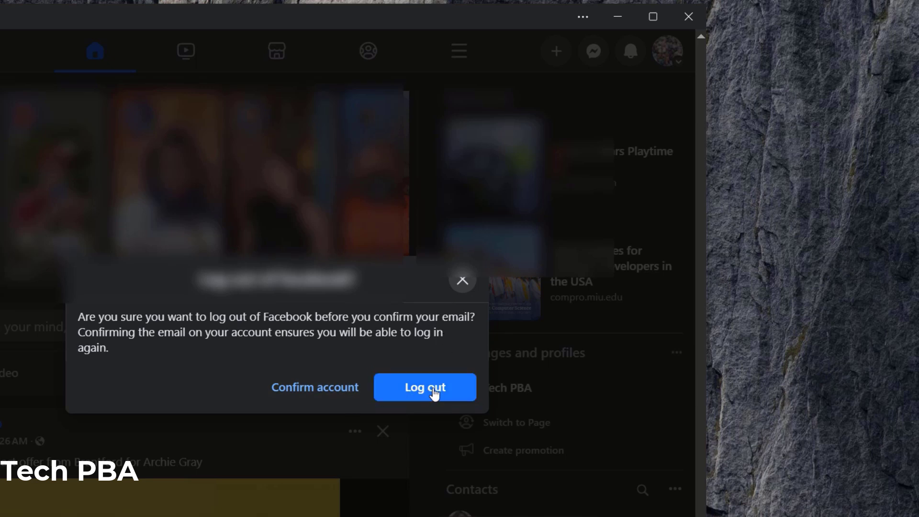
{"action": "left_click", "coordinate": [433, 391]}
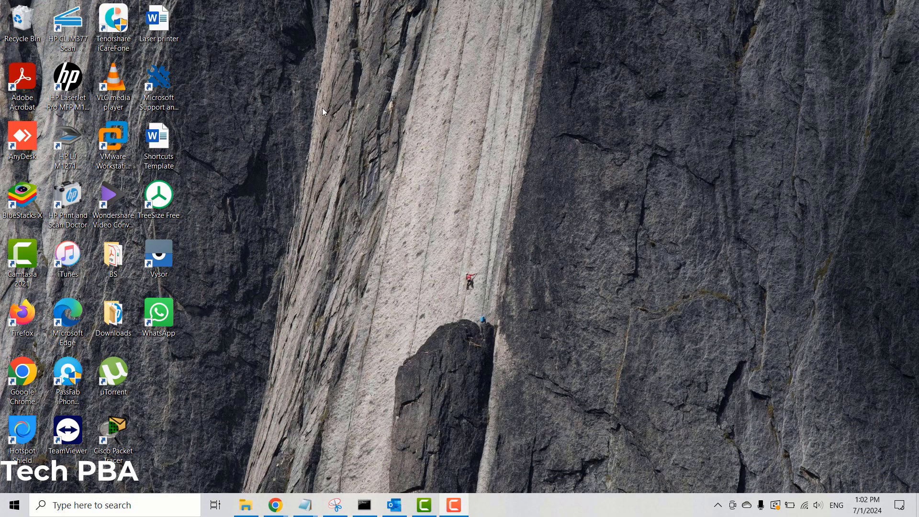
Step: Bring up the Start menu and scroll its app list to Facebook under F
{"action": "right_click", "coordinate": [323, 112]}
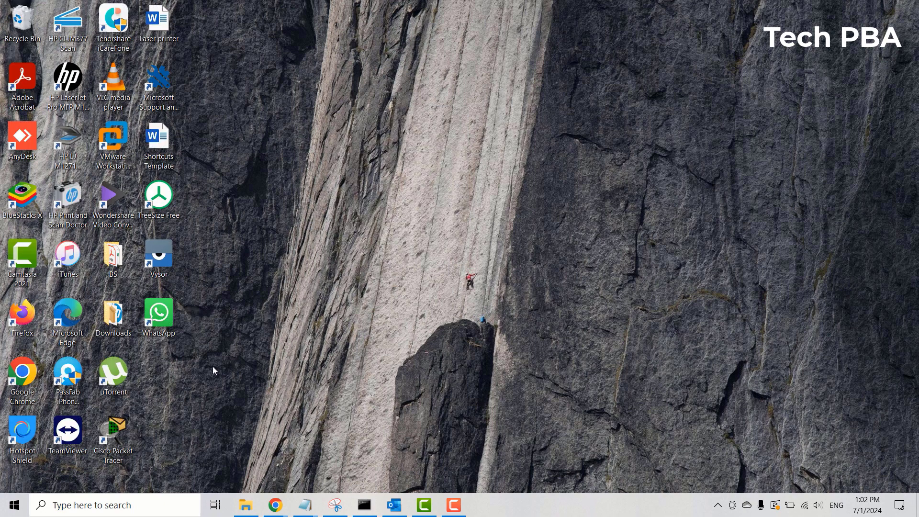
{"action": "left_click", "coordinate": [17, 505]}
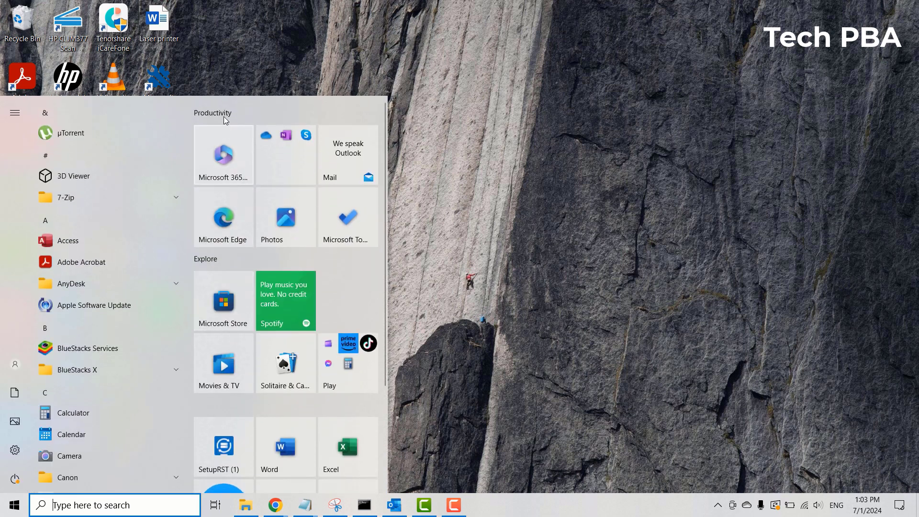
{"action": "left_click", "coordinate": [12, 510]}
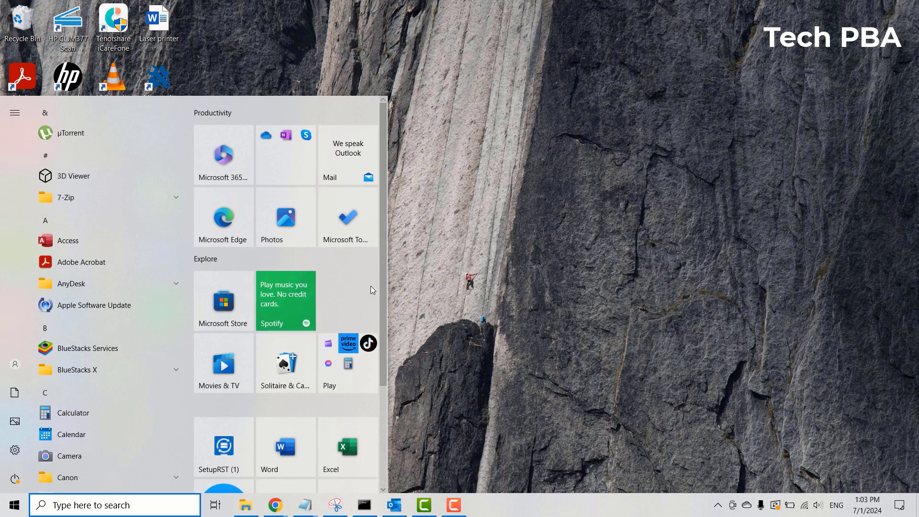
{"action": "left_click_drag", "start_coordinate": [187, 144], "coordinate": [195, 220]}
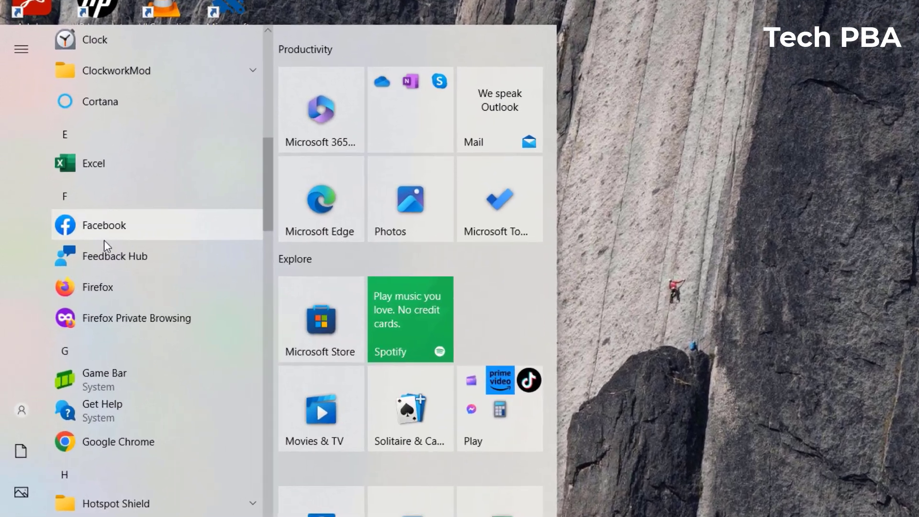
Step: Uninstall Facebook from the Start menu app list and confirm the removal
{"action": "left_click", "coordinate": [76, 237]}
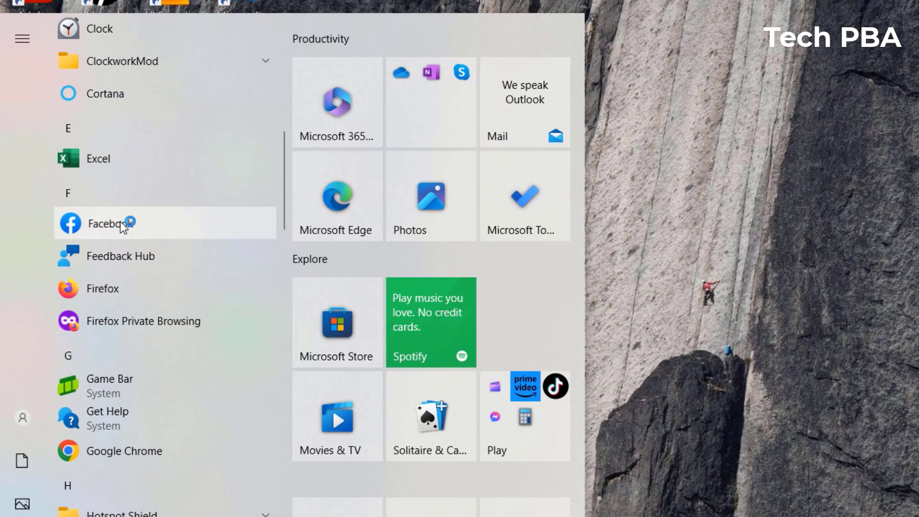
{"action": "right_click", "coordinate": [120, 221]}
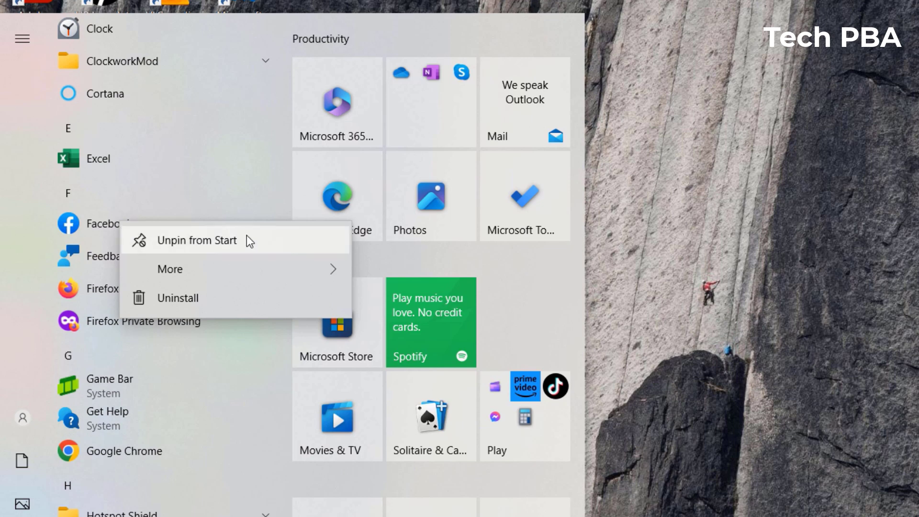
{"action": "left_click", "coordinate": [181, 299]}
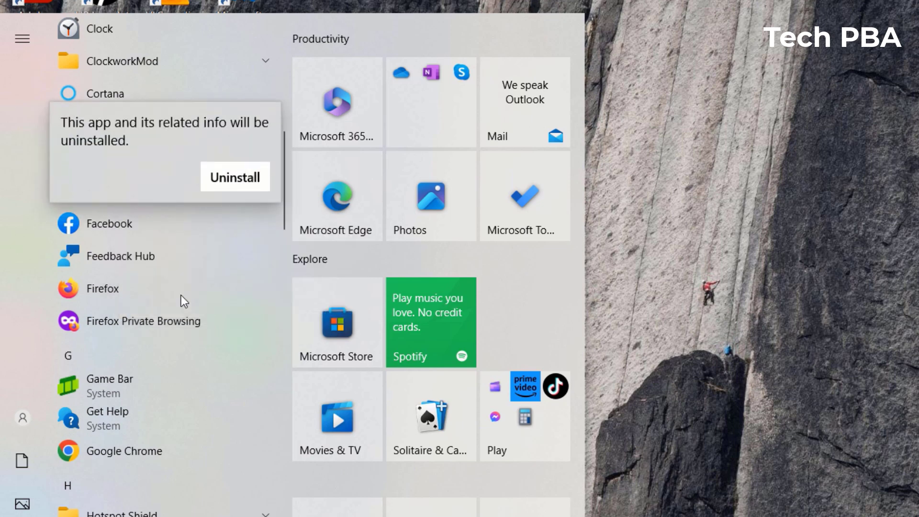
{"action": "left_click", "coordinate": [232, 178]}
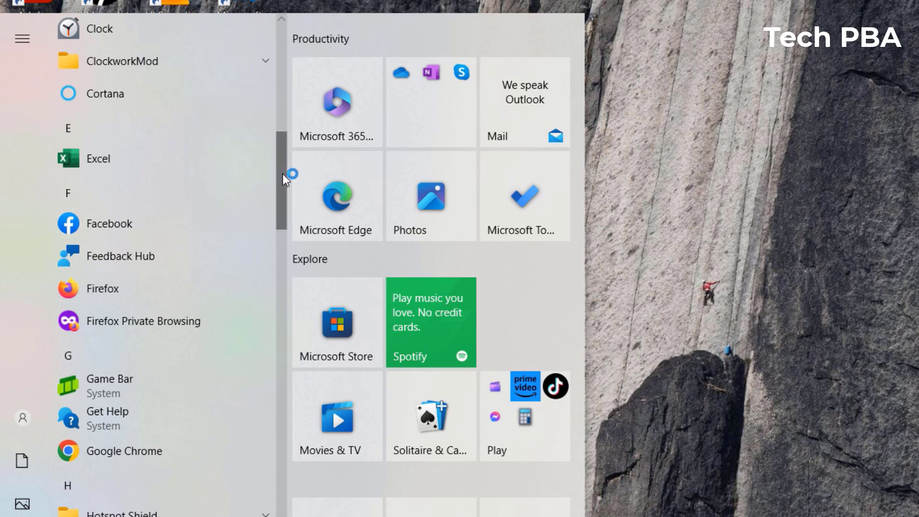
Step: Scroll the Start menu app list down to the W section showing WhatsApp
{"action": "scroll", "coordinate": [274, 283], "scroll_direction": "down", "scroll_amount": 10}
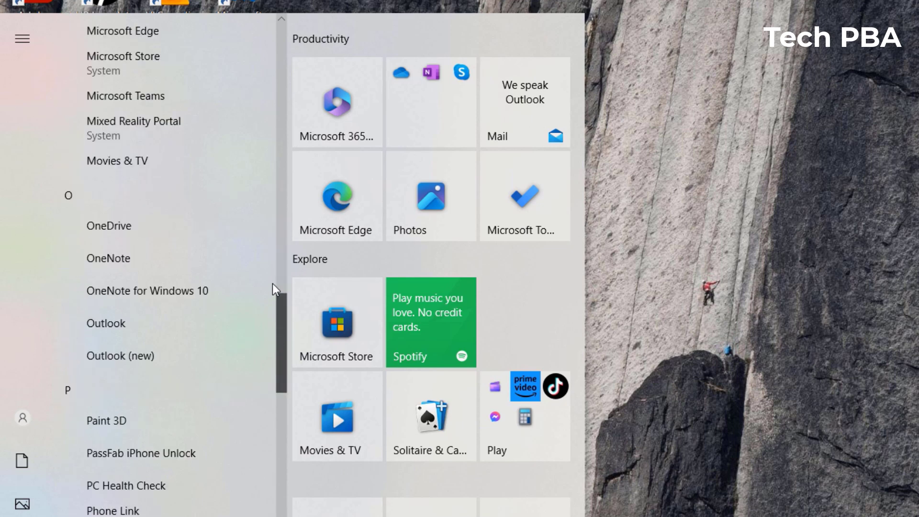
{"action": "scroll", "coordinate": [261, 189], "scroll_direction": "up", "scroll_amount": 10}
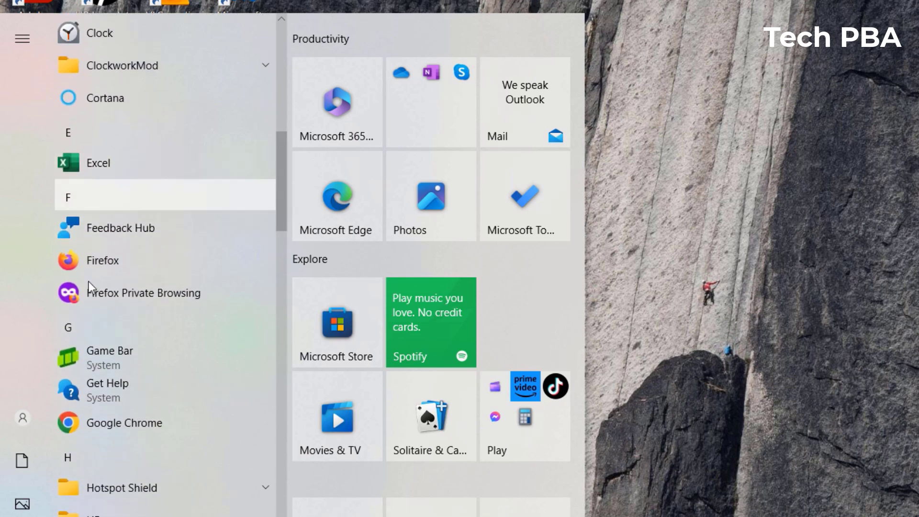
{"action": "scroll", "coordinate": [282, 287], "scroll_direction": "down", "scroll_amount": 7}
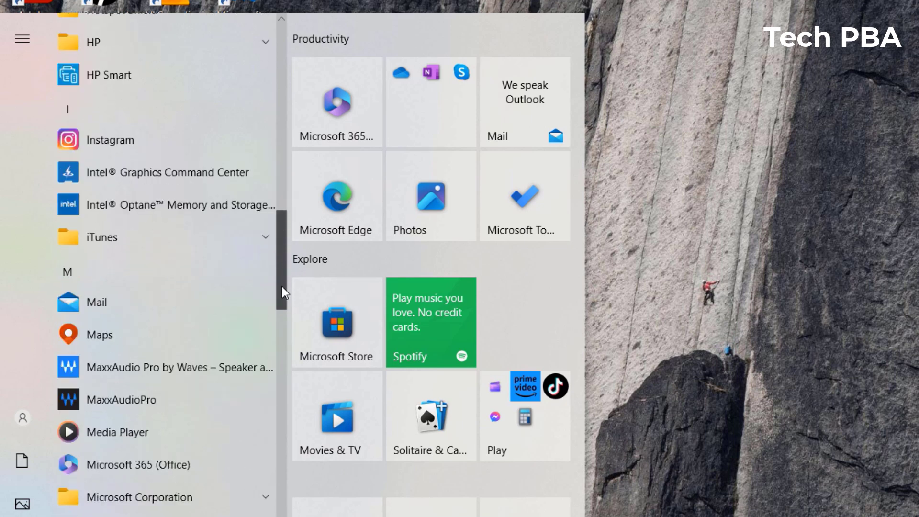
{"action": "left_click_drag", "start_coordinate": [282, 287], "coordinate": [274, 516]}
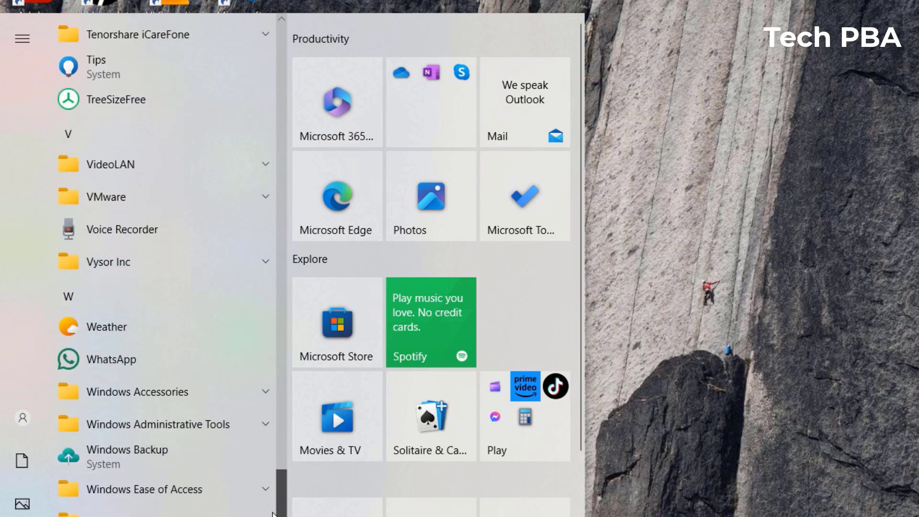
Step: Uninstall WhatsApp from the Start menu, confirm, and return to the desktop
{"action": "right_click", "coordinate": [123, 356]}
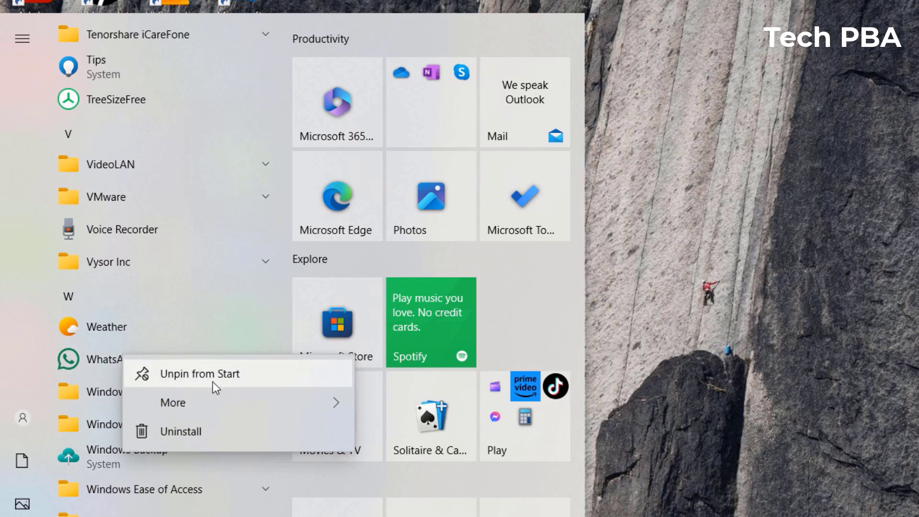
{"action": "left_click", "coordinate": [174, 438]}
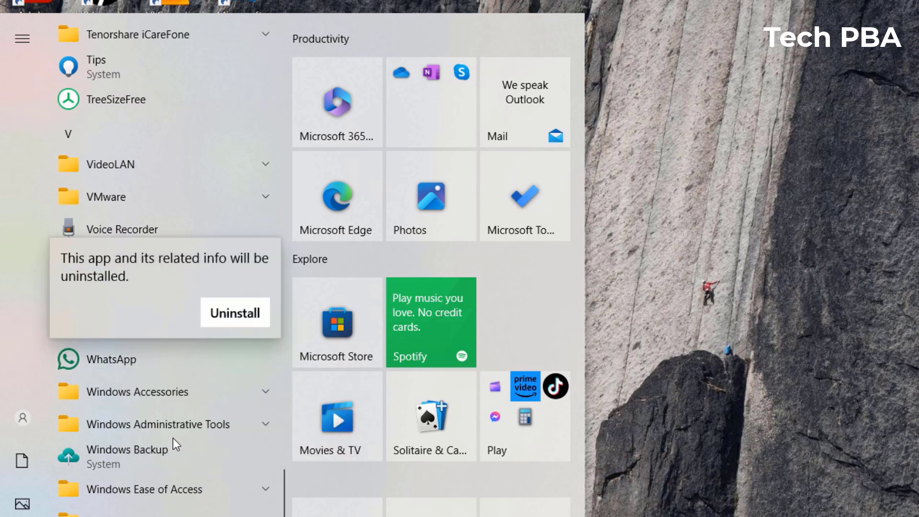
{"action": "left_click", "coordinate": [236, 315]}
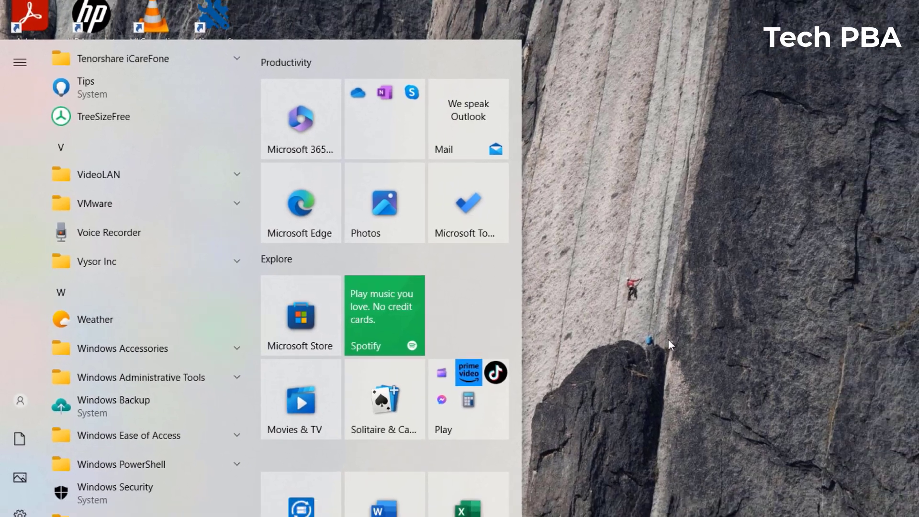
{"action": "left_click", "coordinate": [668, 339]}
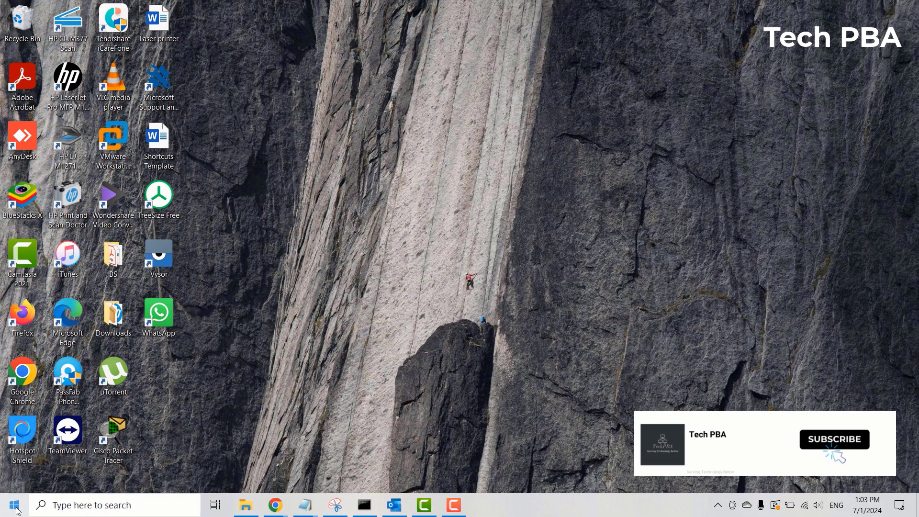
Step: Search Windows for 'store' so Microsoft Store appears as the best match
{"action": "left_click", "coordinate": [14, 507]}
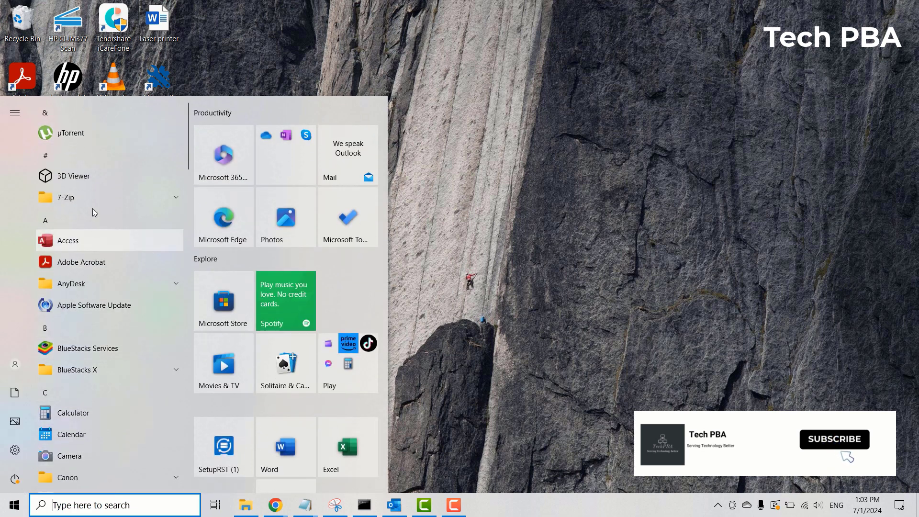
{"action": "left_click", "coordinate": [100, 505]}
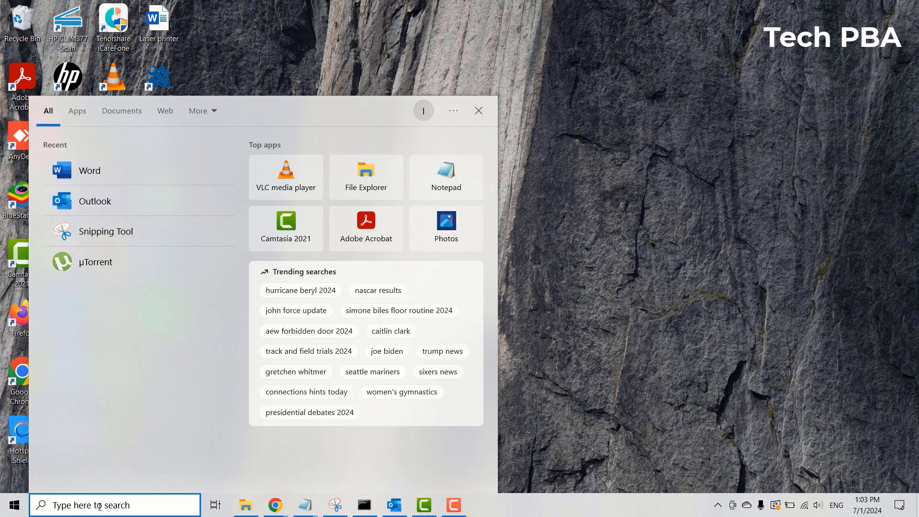
{"action": "type", "text": "s"}
{"action": "key", "text": "BackSpace"}
{"action": "type", "text": "store"}
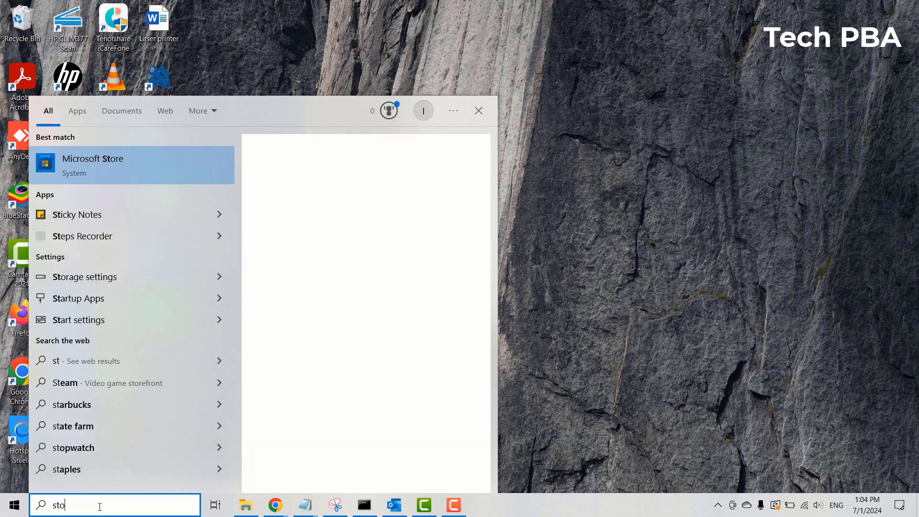
Step: Launch Microsoft Store and enter 'facebook' in its search box
{"action": "left_click", "coordinate": [107, 163]}
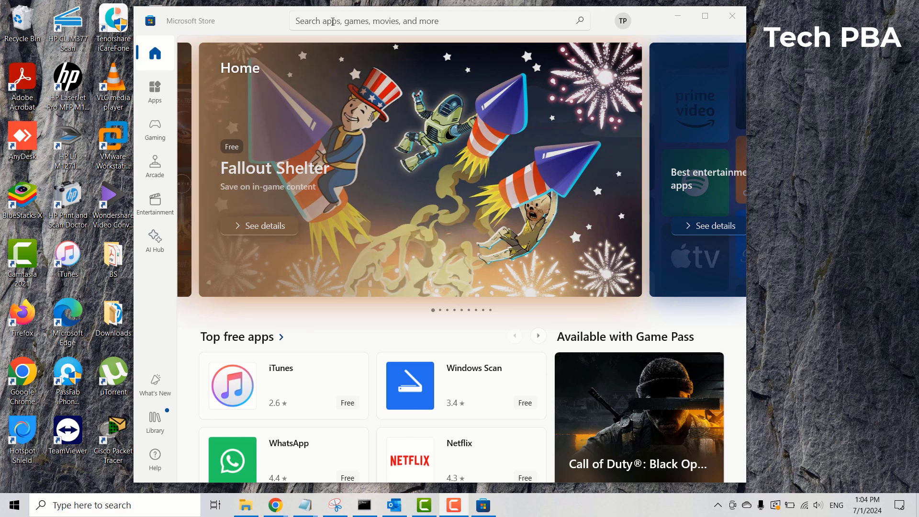
{"action": "left_click", "coordinate": [332, 22]}
{"action": "type", "text": "fa"}
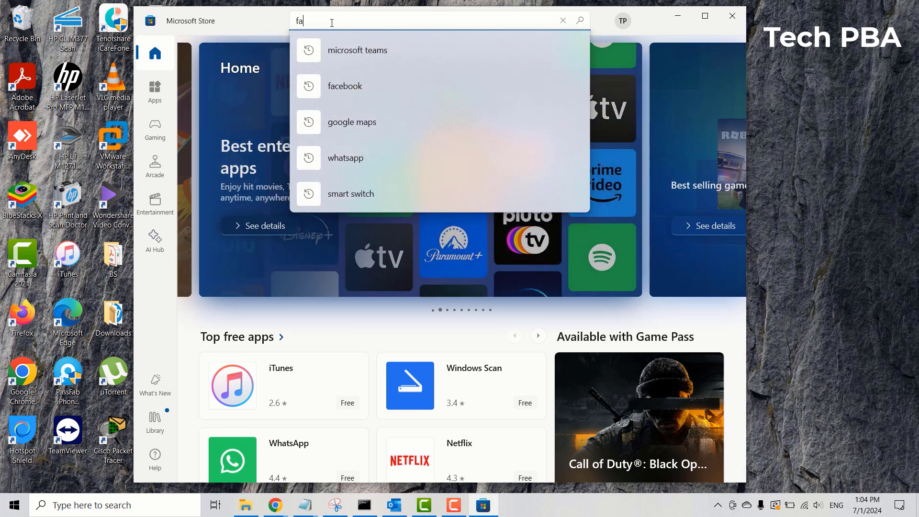
{"action": "type", "text": "cebook"}
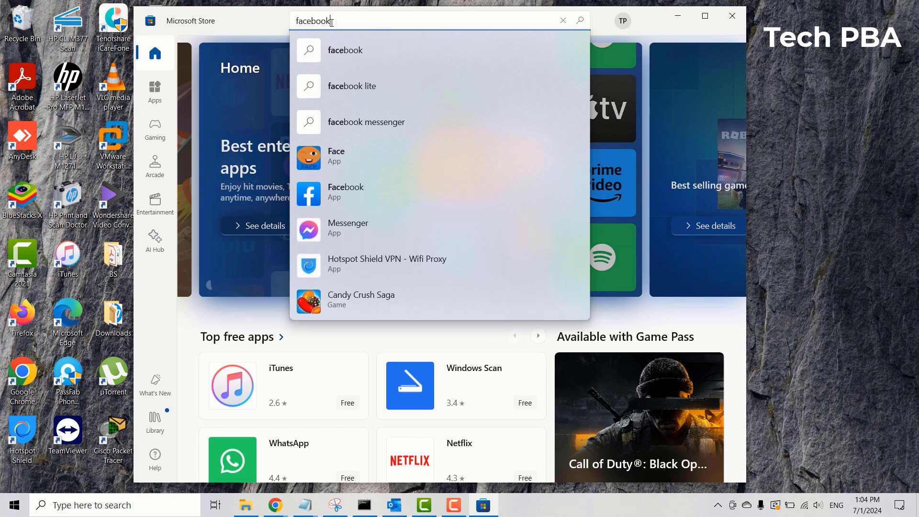
Step: Run the Microsoft Store search for 'facebook' and open the Facebook app's product page
{"action": "left_click", "coordinate": [361, 50]}
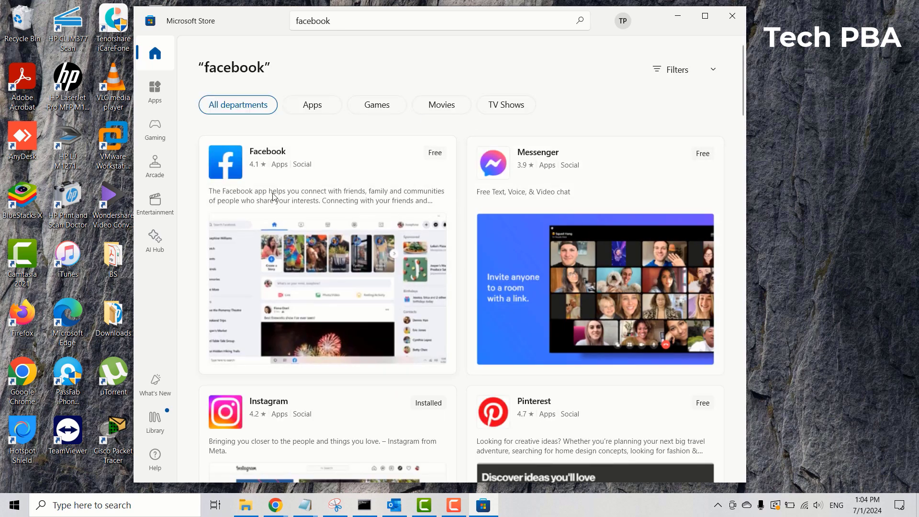
{"action": "left_click", "coordinate": [288, 154]}
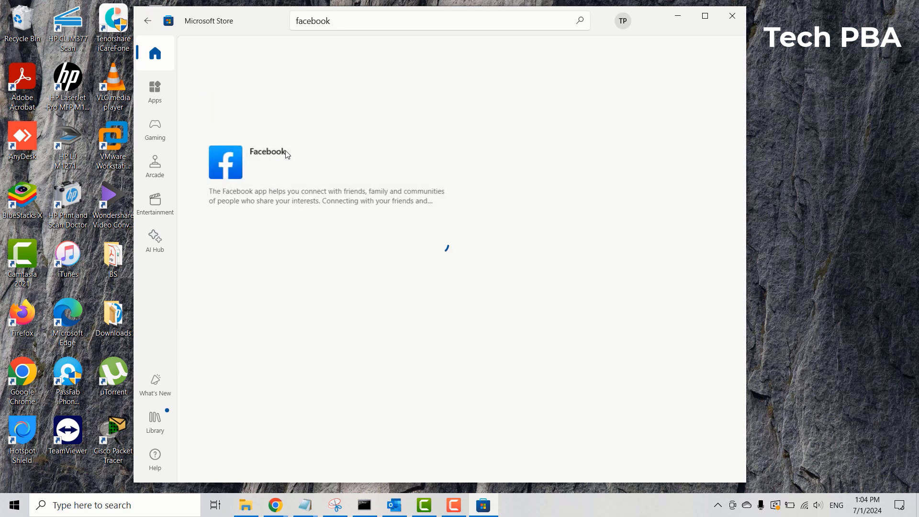